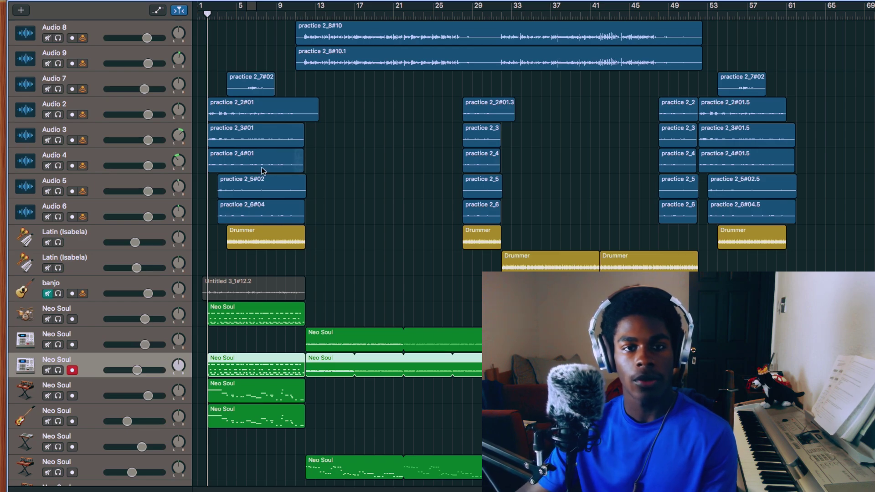
- Scroll the track list to review the Audio, Latin Drummer and Neo Soul tracks
scroll(262, 171, "down", 1)
scroll(267, 160, "down", 10)
scroll(267, 159, "up", 11)
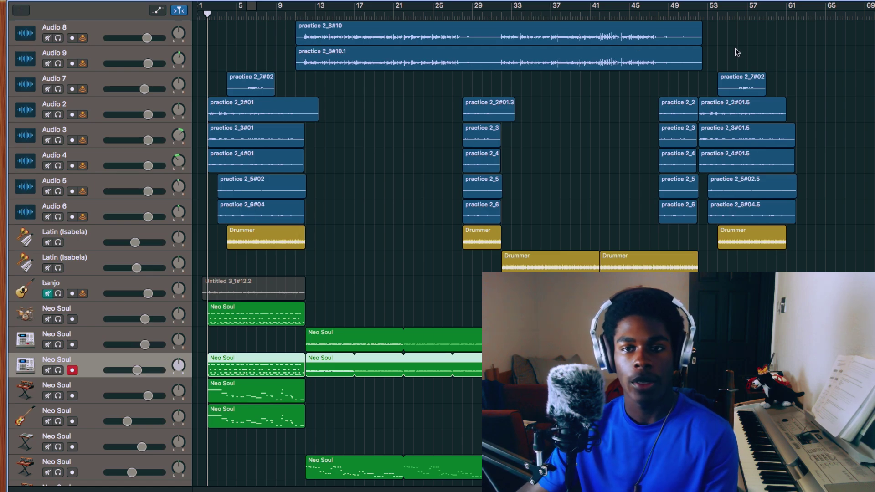
scroll(771, 201, "down", 10)
scroll(771, 201, "up", 10)
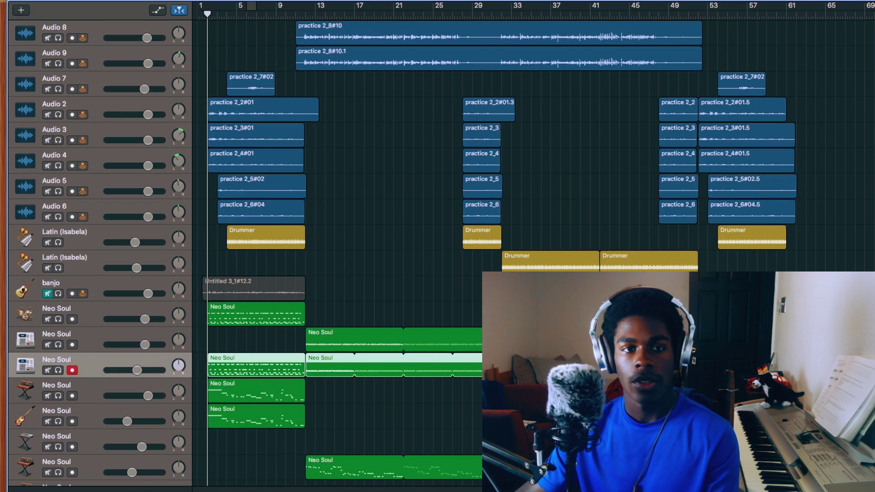
scroll(771, 201, "down", 10)
scroll(444, 290, "up", 10)
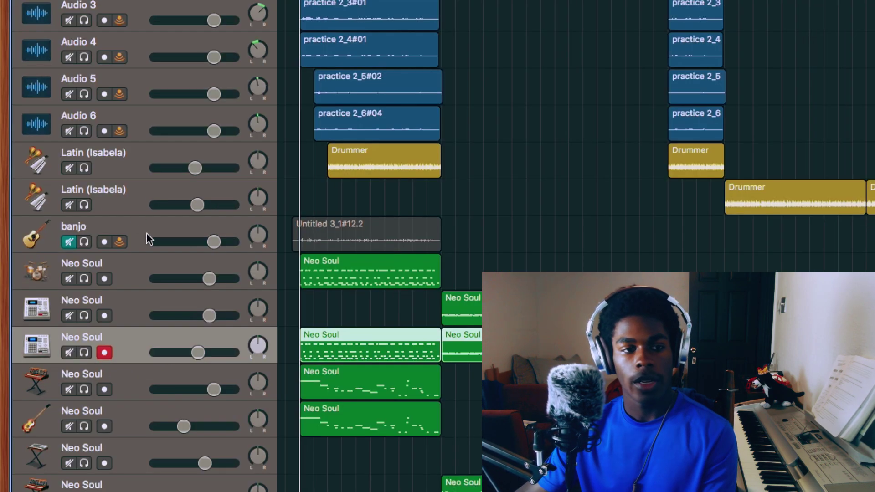
- Unmute and solo the banjo track, and turn off its input monitoring
left_click(146, 234)
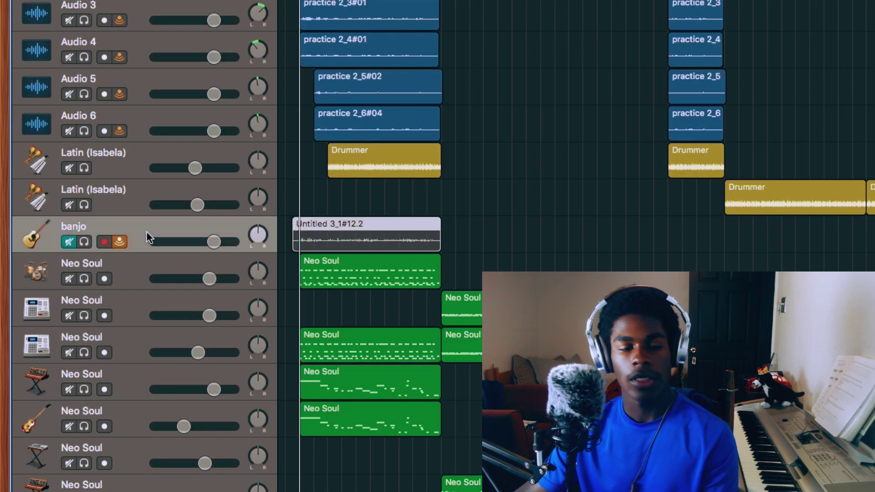
left_click(69, 240)
left_click(85, 241)
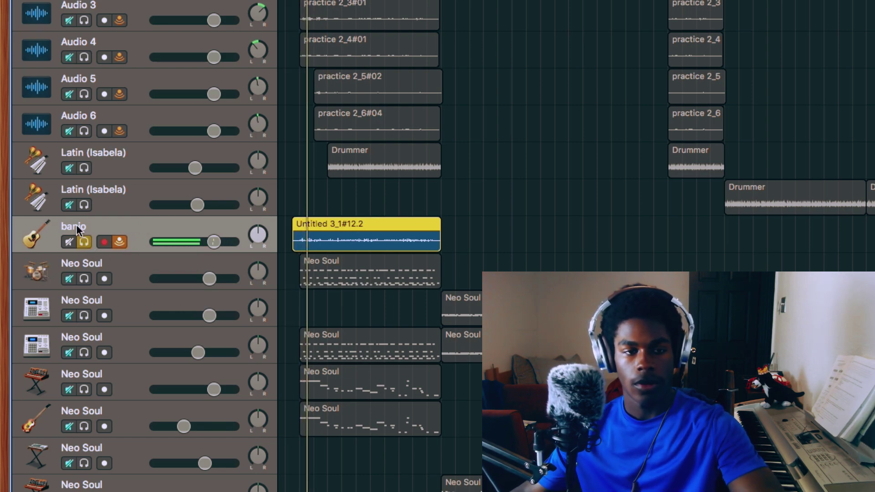
left_click(121, 242)
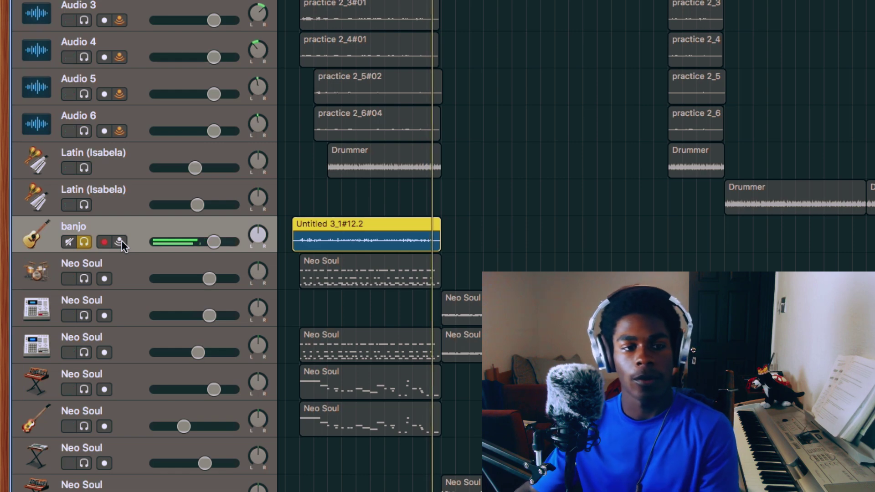
- Solo the Neo Soul drum track together with the banjo track
left_click(85, 241)
scroll(141, 253, "down", 4)
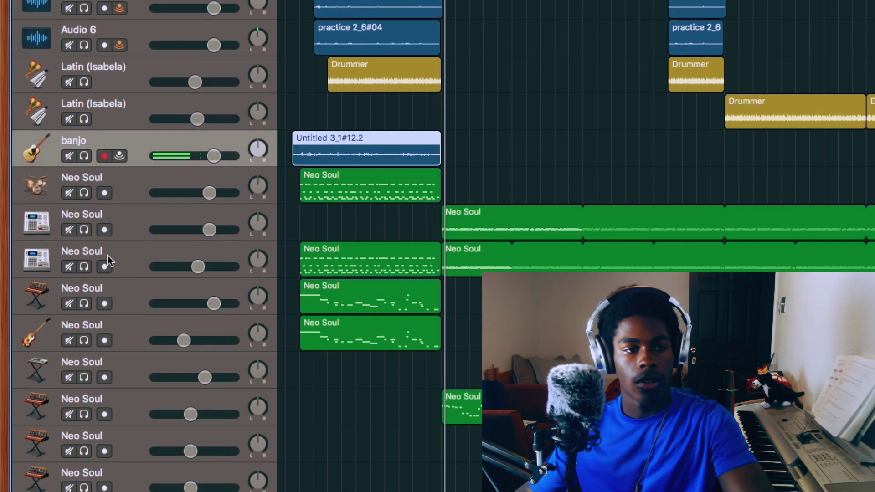
left_click(84, 193)
left_click(83, 157)
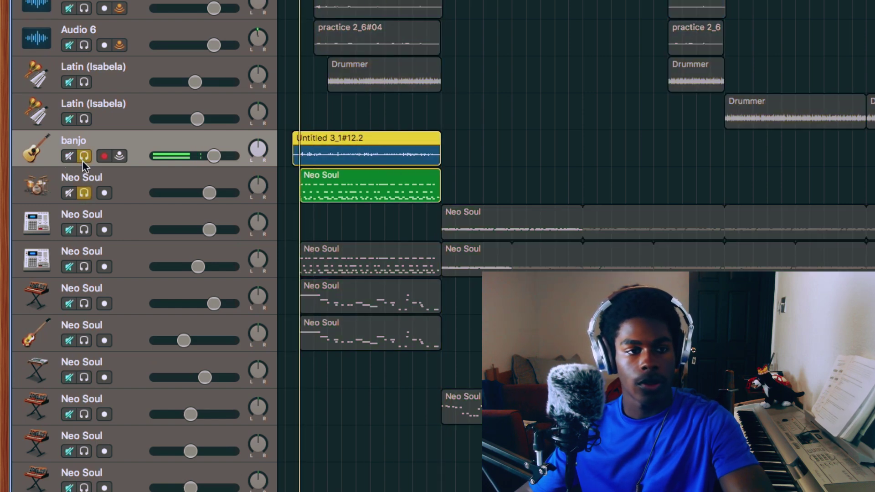
- Take the banjo out of solo, then restart the Practice video and pause at 0:04
left_click(83, 161)
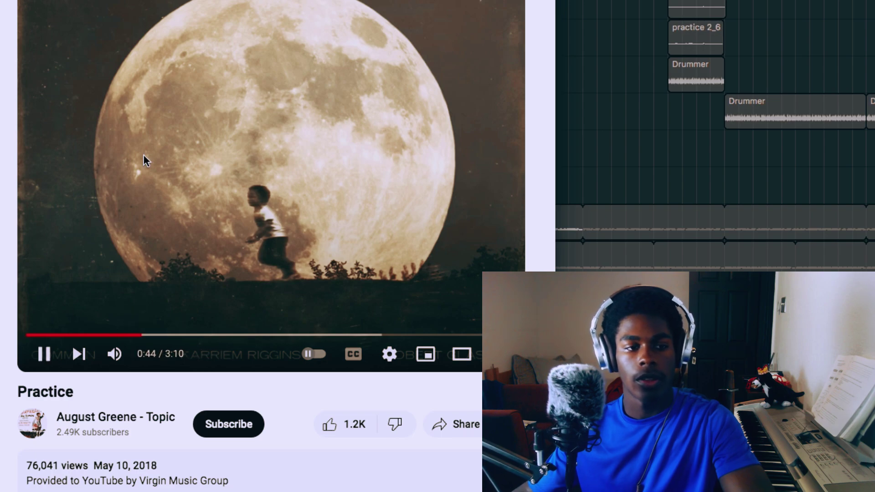
left_click(29, 336)
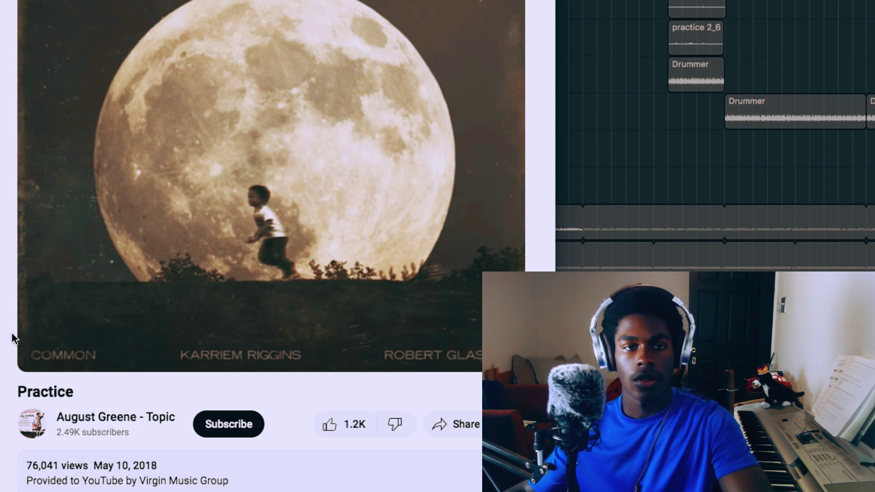
left_click(247, 338)
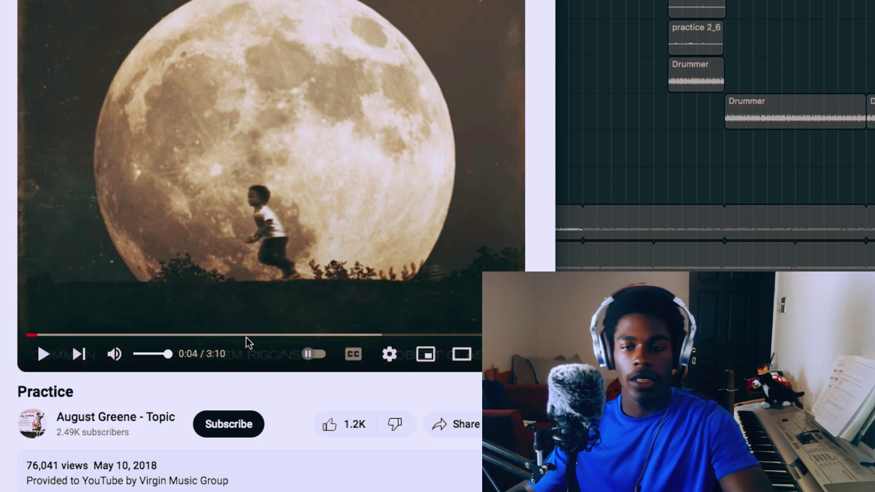
- Return to the project, select the Neo Soul drum track and start playback
key("super+Tab")
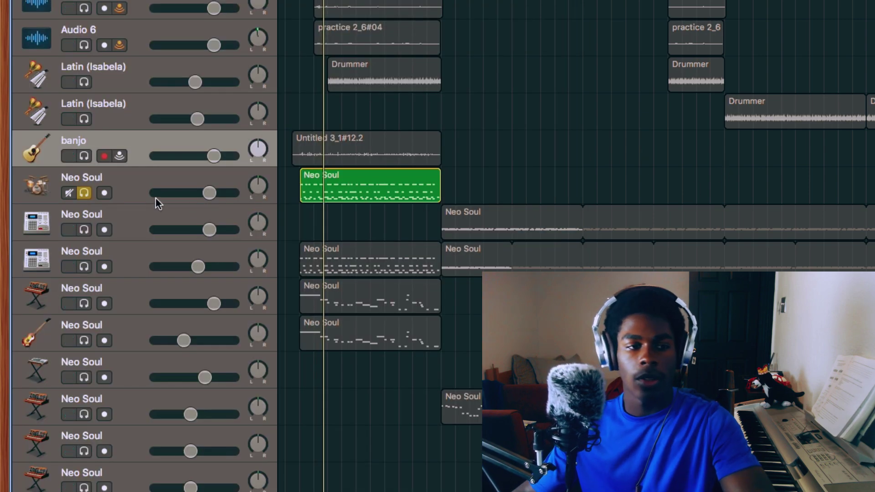
left_click(127, 180)
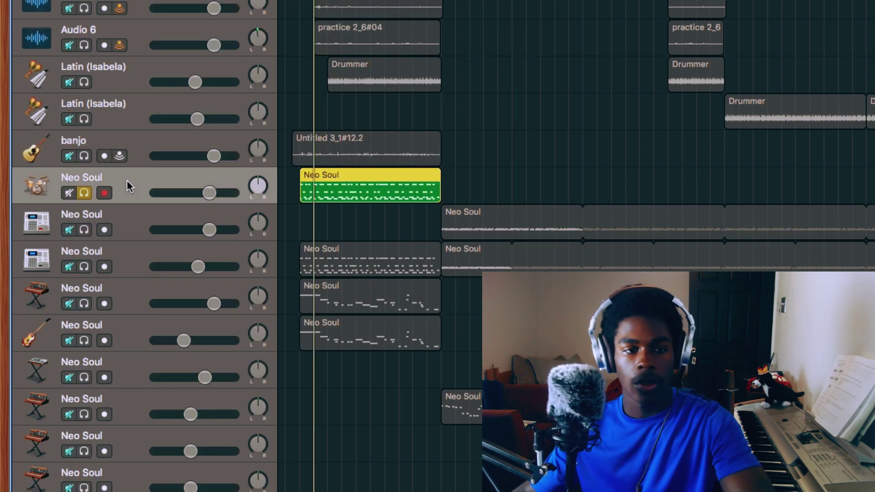
key("r")
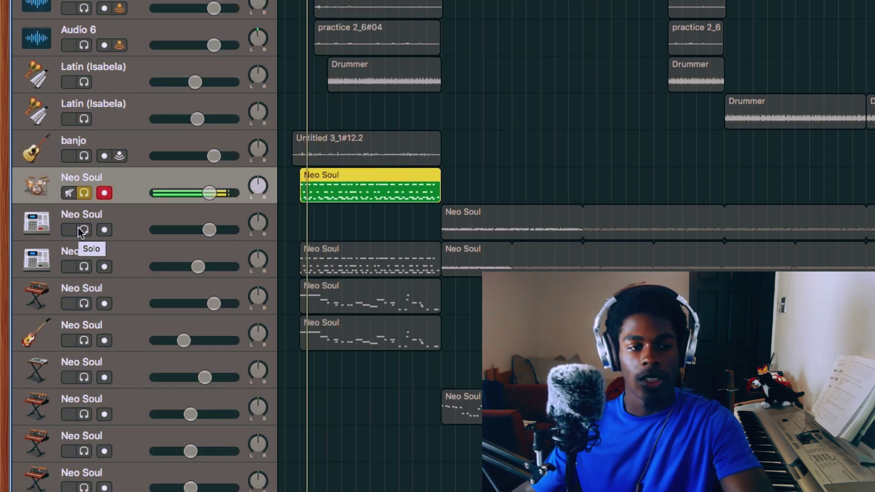
- Solo the drum-machine and first keyboard Neo Soul tracks alongside the drums
left_click(86, 266)
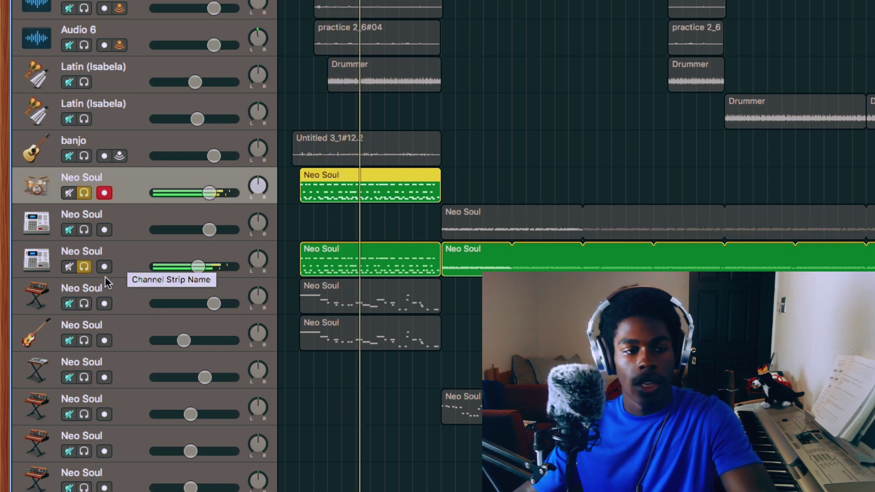
scroll(109, 255, "up", 1)
scroll(111, 246, "down", 5)
scroll(114, 245, "up", 1)
scroll(112, 243, "up", 2)
scroll(112, 244, "down", 2)
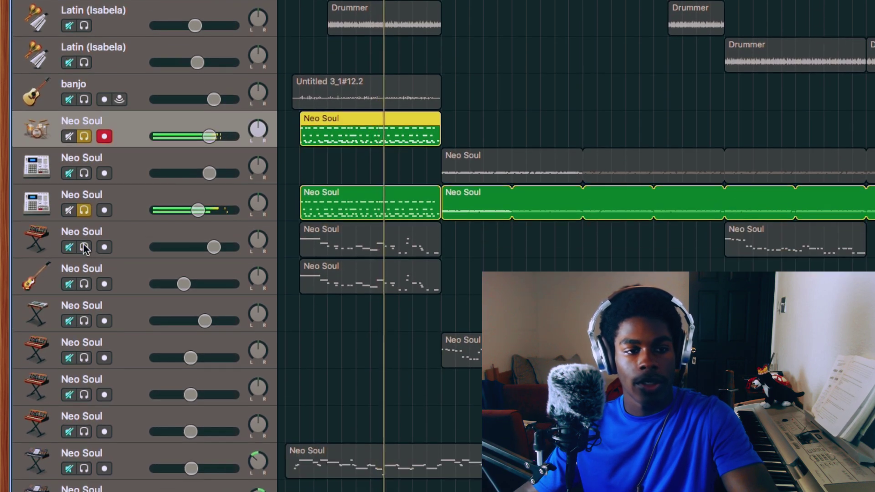
left_click(84, 247)
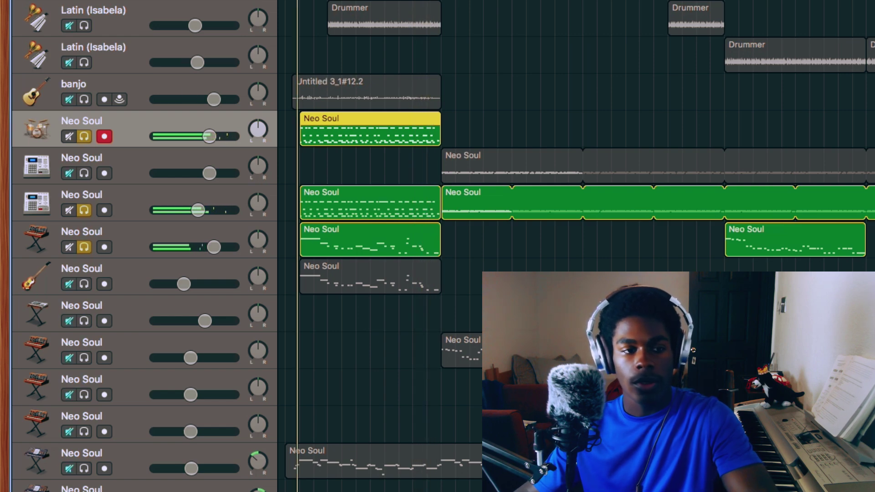
- Solo the guitar Neo Soul track, stop playback, and add another keyboard part
left_click(84, 281)
scroll(117, 211, "down", 10)
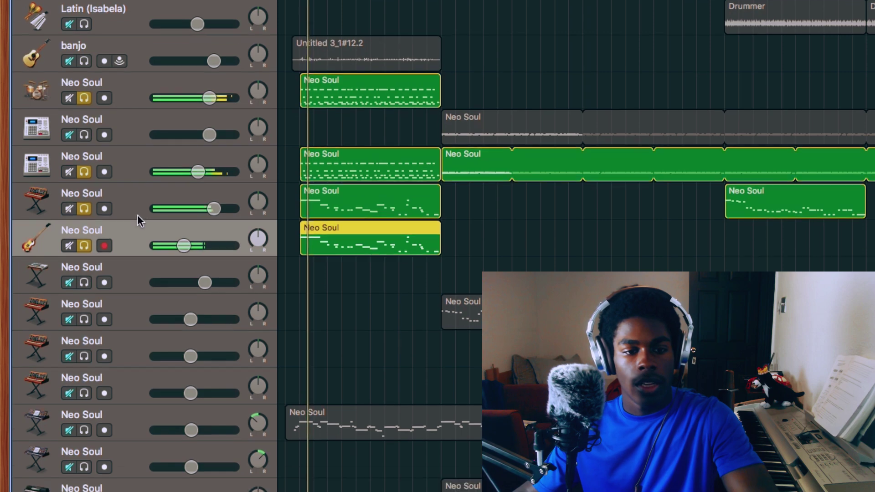
left_click(90, 286)
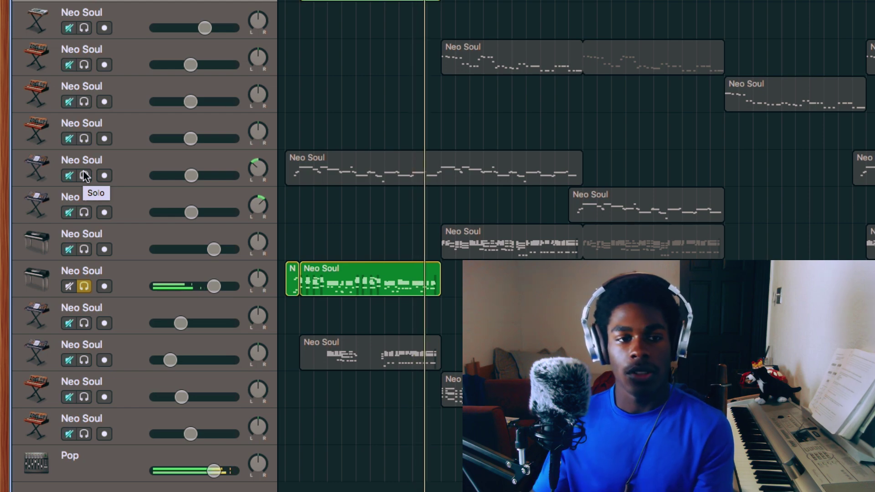
key("space")
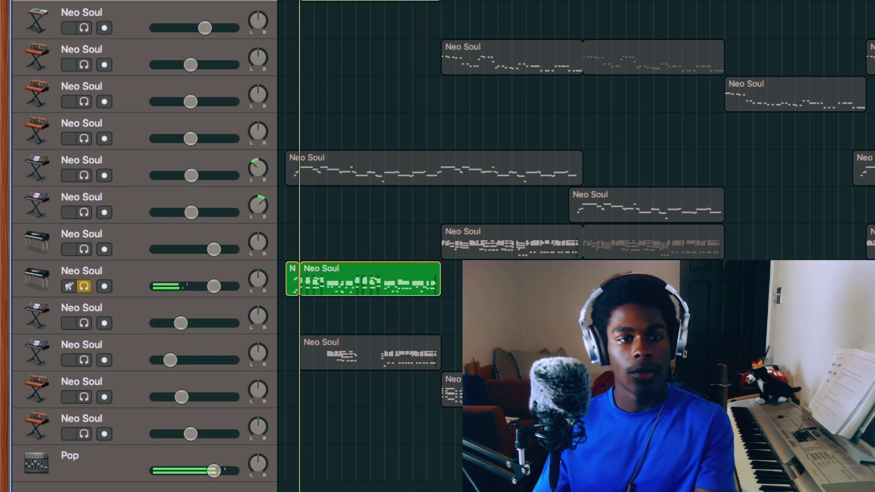
left_click(85, 176)
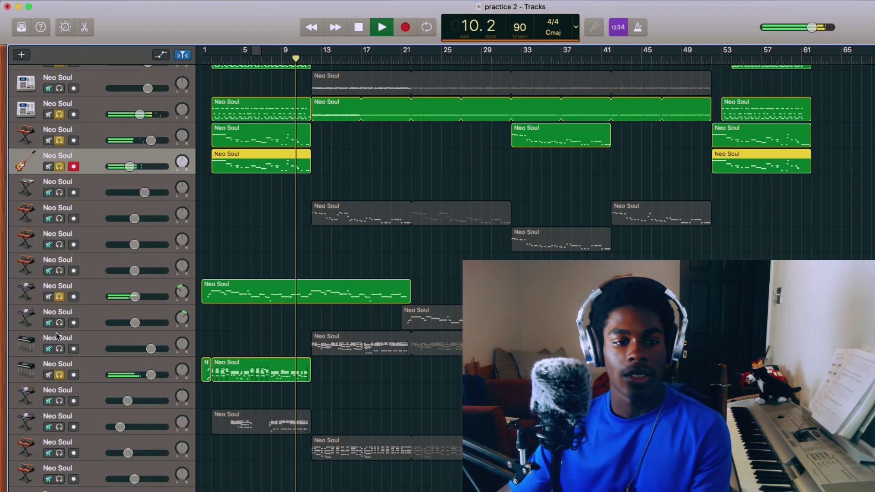
- Audition a lower Neo Soul track from bar 7, then clear the solo and stop at bar 12
left_click(62, 428)
left_click(269, 56)
left_click(60, 427, "alt")
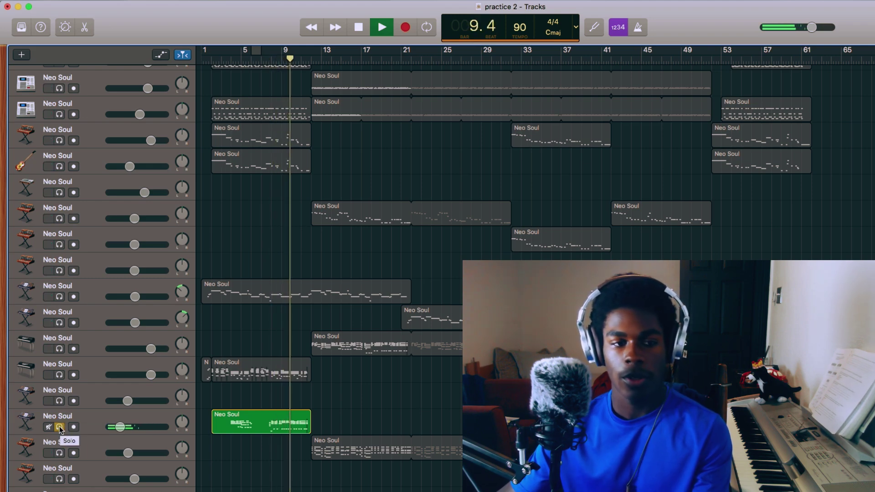
left_click(60, 427)
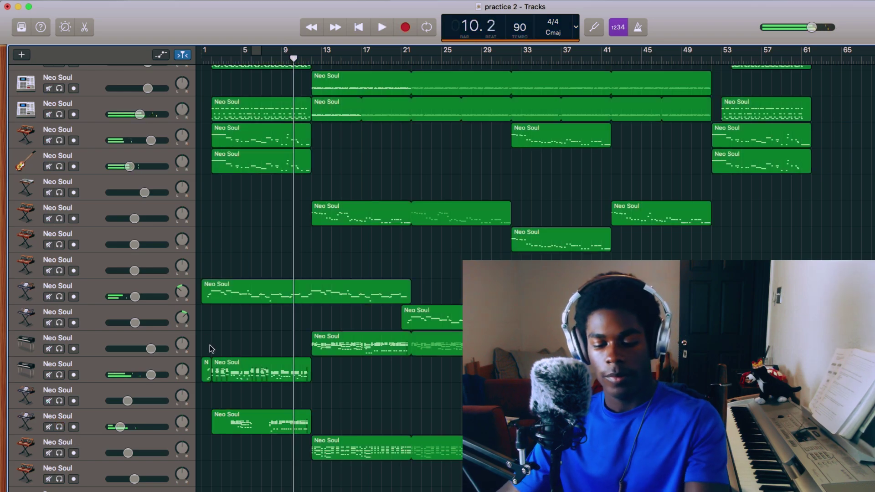
key("space")
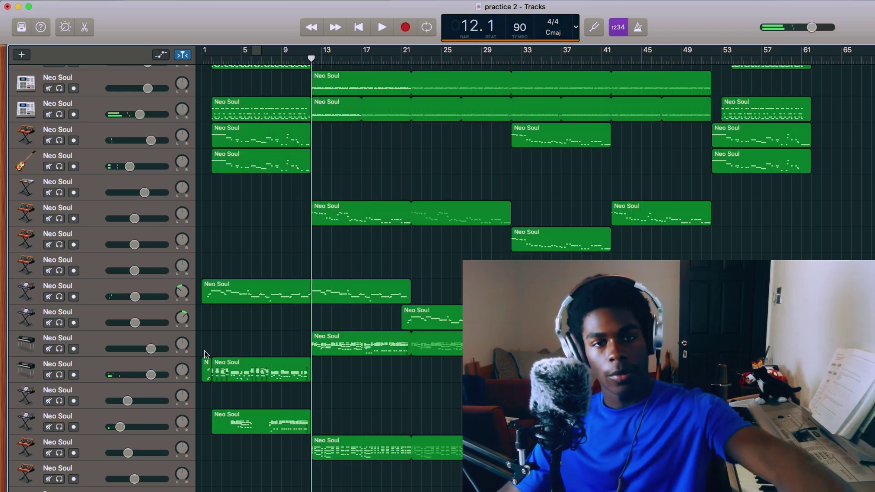
- Solo only the lower Neo Soul keyboard track
scroll(332, 306, "up", 5)
scroll(356, 228, "up", 3)
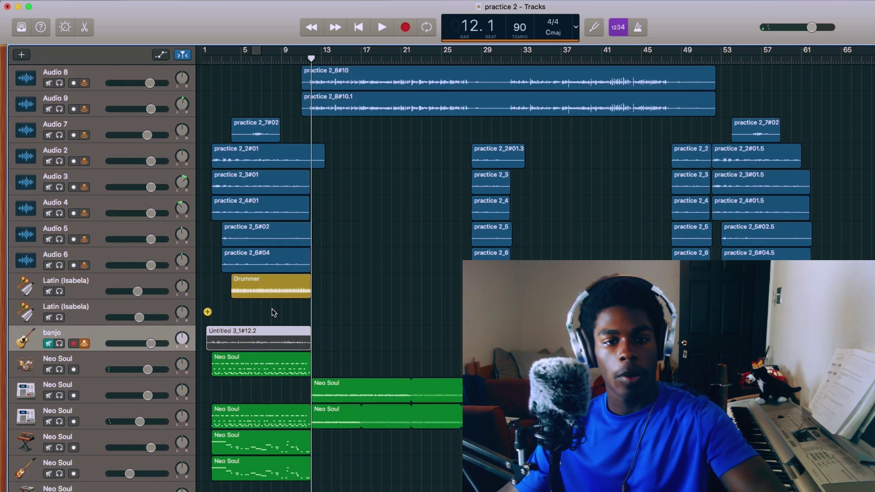
scroll(368, 203, "down", 8)
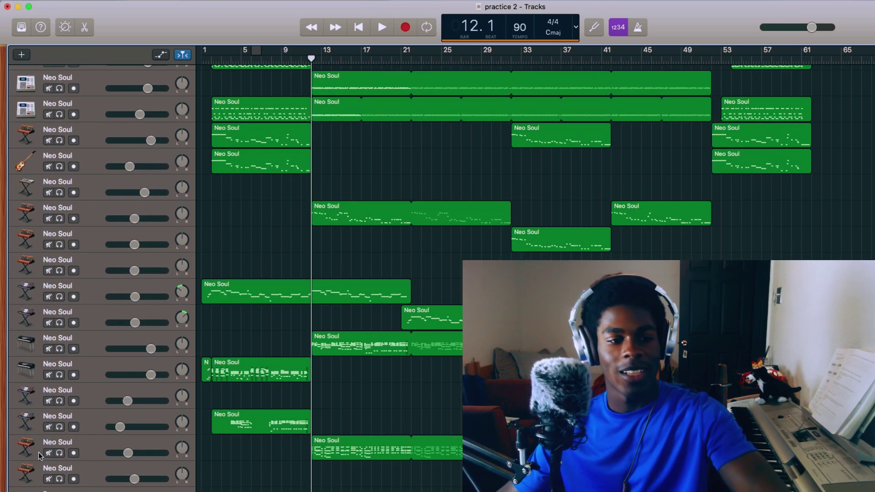
left_click(61, 455)
- Play the song and add the electric piano and another Neo Soul keyboard track to the solo
left_click(92, 453)
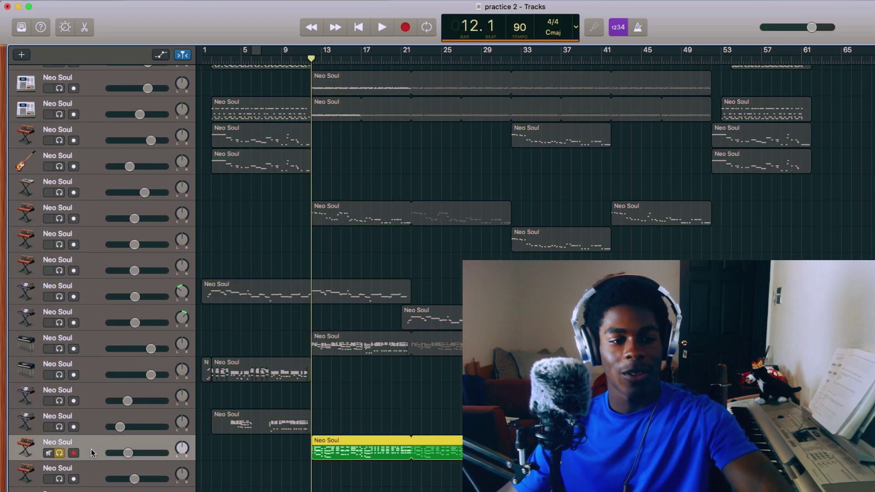
key("space")
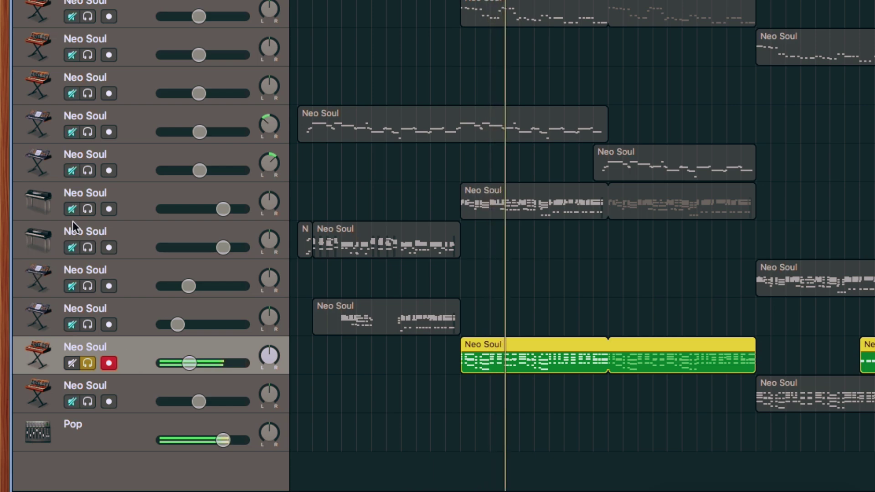
left_click(87, 209)
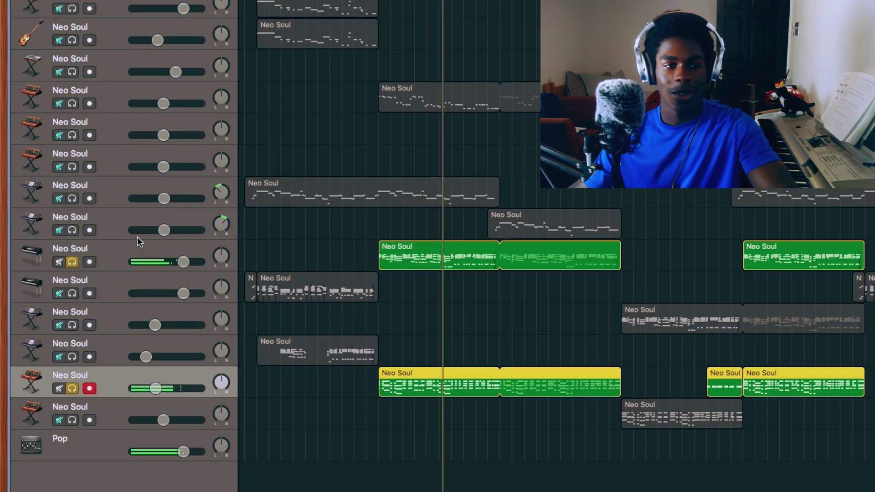
scroll(84, 264, "up", 5)
left_click(72, 232)
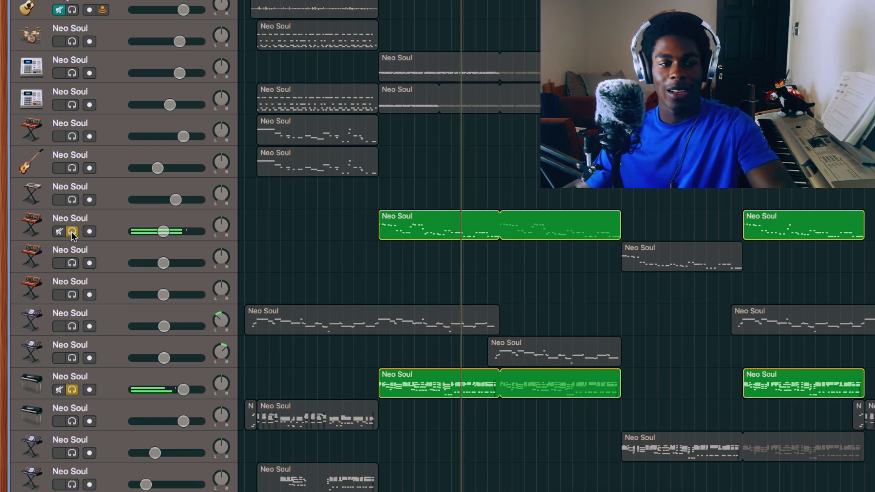
- Solo both drum-machine Neo Soul tracks and another synth track
scroll(120, 245, "up", 2)
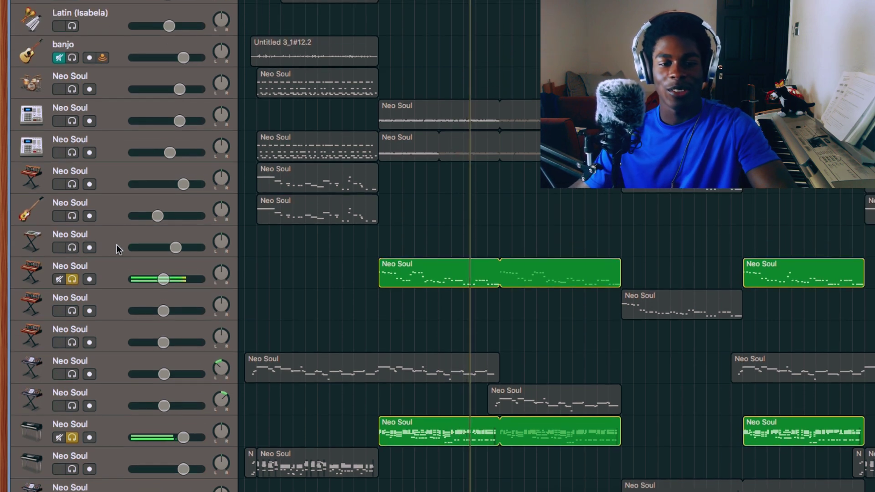
scroll(117, 249, "up", 1)
scroll(89, 201, "up", 3)
left_click(72, 180)
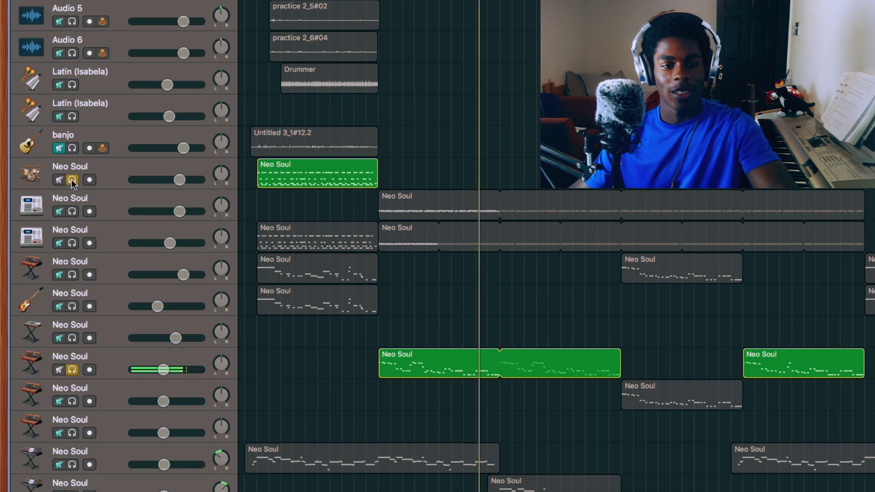
left_click(72, 180)
left_click(72, 211)
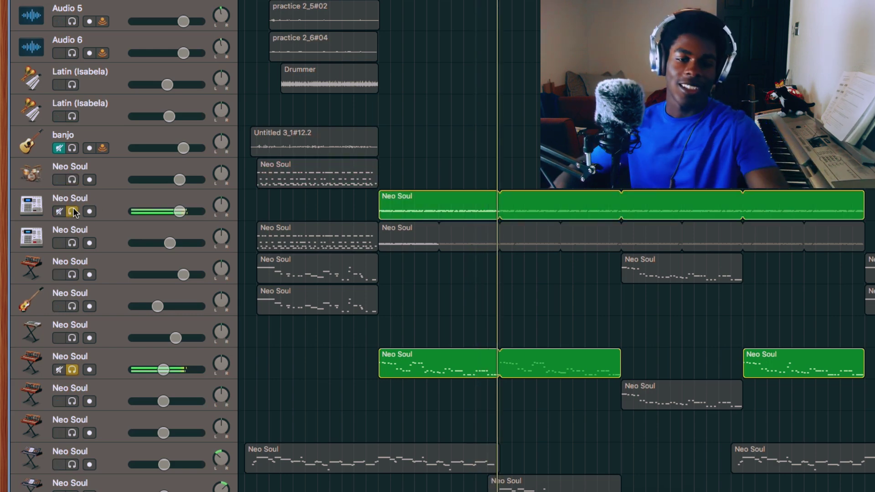
left_click(72, 243)
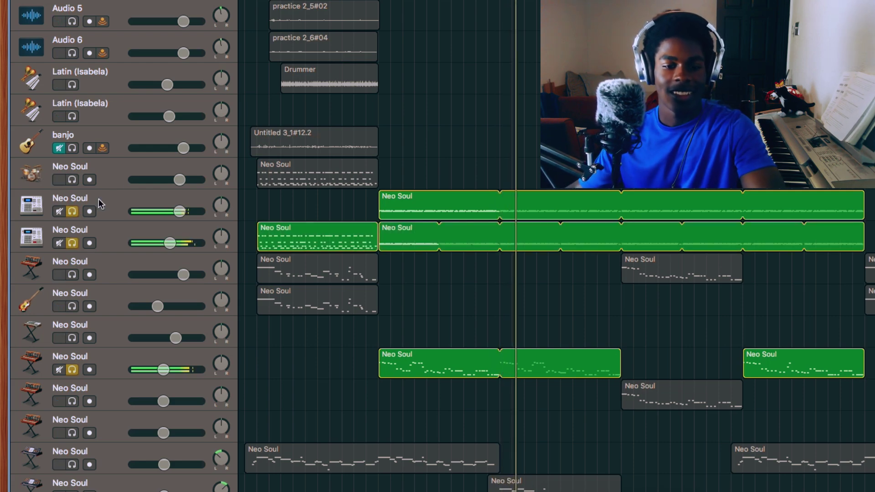
scroll(124, 167, "down", 8)
left_click(72, 230)
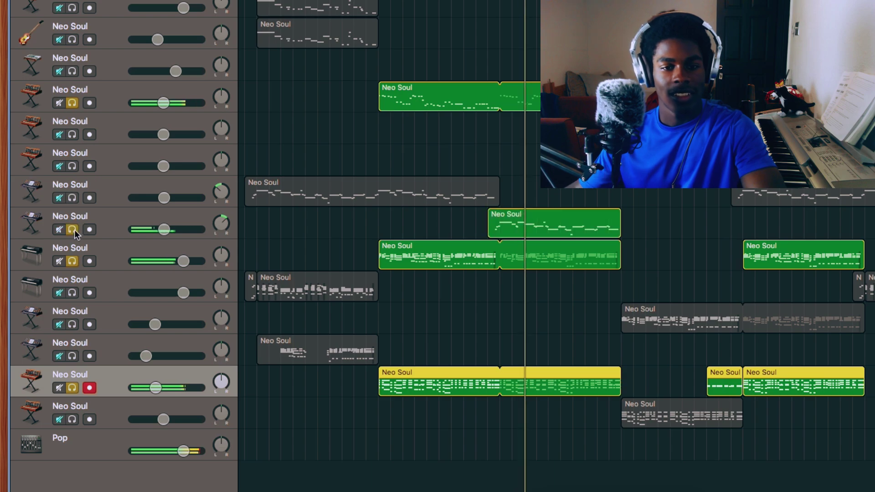
- Clear all solos so every track plays again
scroll(262, 130, "up", 10)
scroll(269, 124, "up", 2)
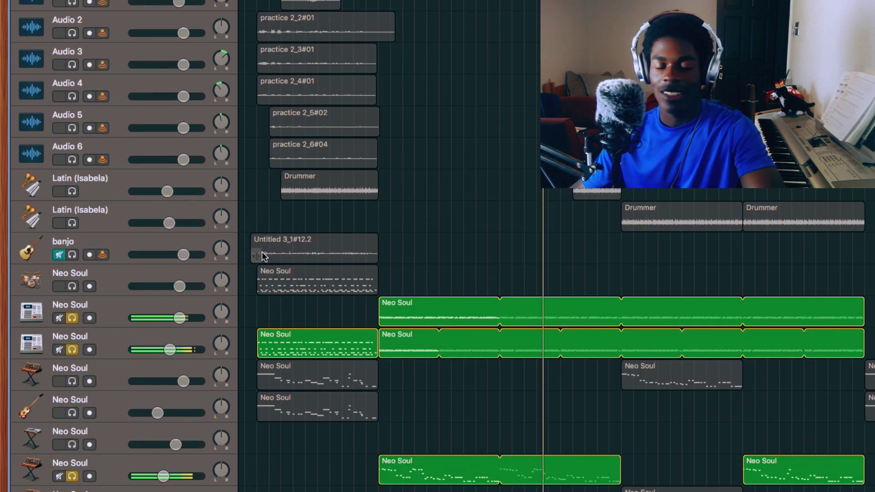
scroll(260, 254, "down", 12)
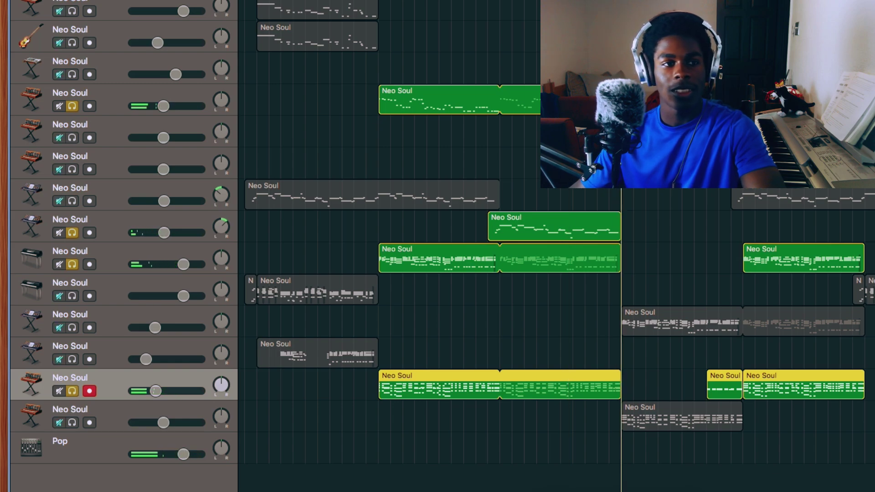
left_click(72, 233, "alt")
key("s")
- Solo the bottom and topmost Neo Soul keyboard tracks plus a synth track
scroll(136, 234, "up", 12)
scroll(135, 234, "down", 12)
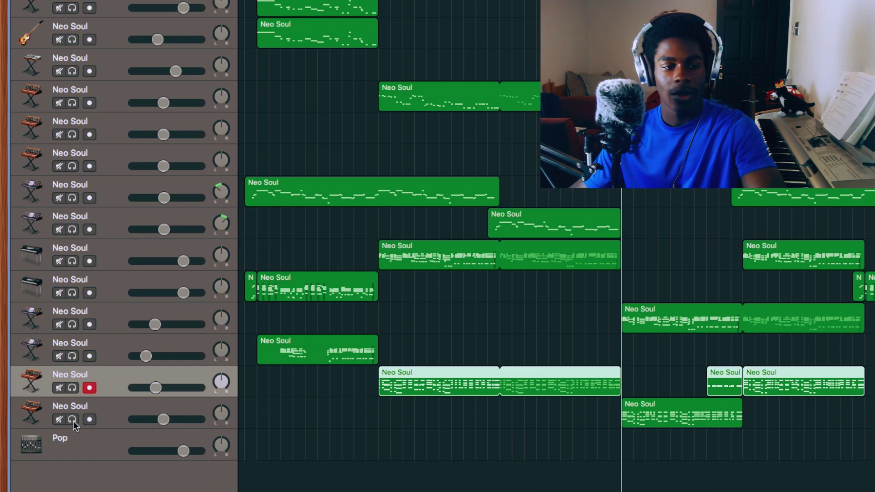
left_click(73, 422)
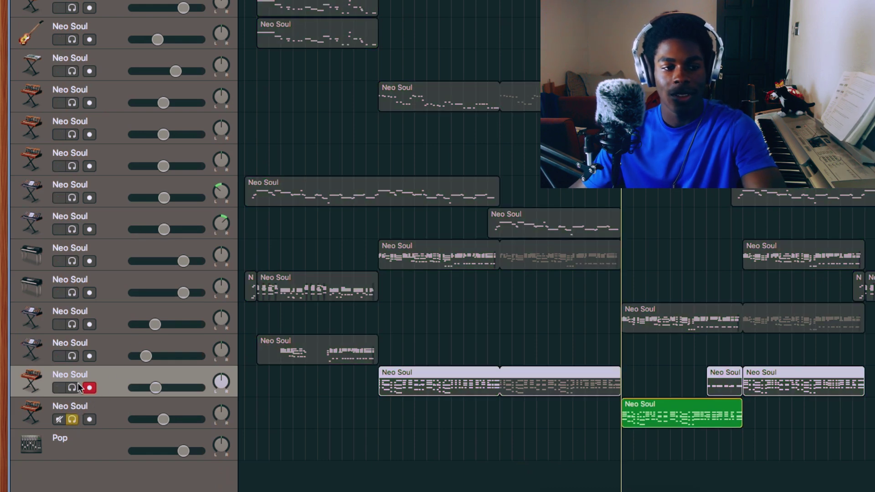
left_click(72, 357)
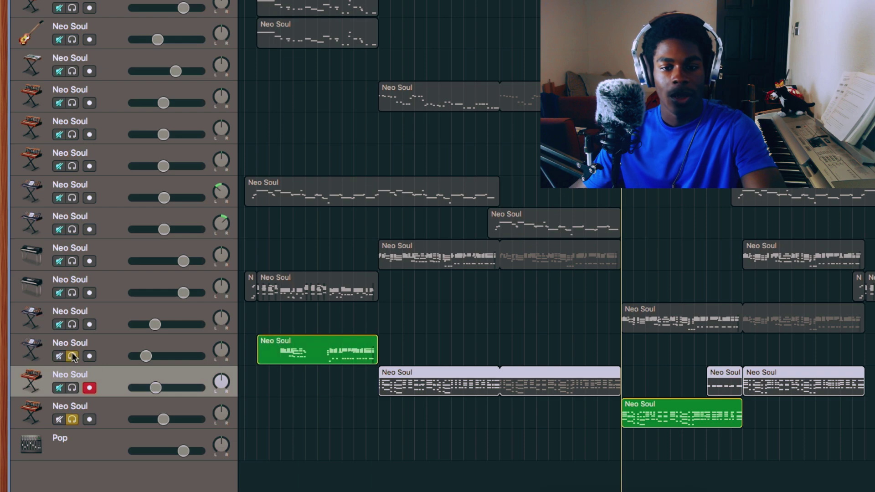
left_click(72, 356)
left_click(73, 325)
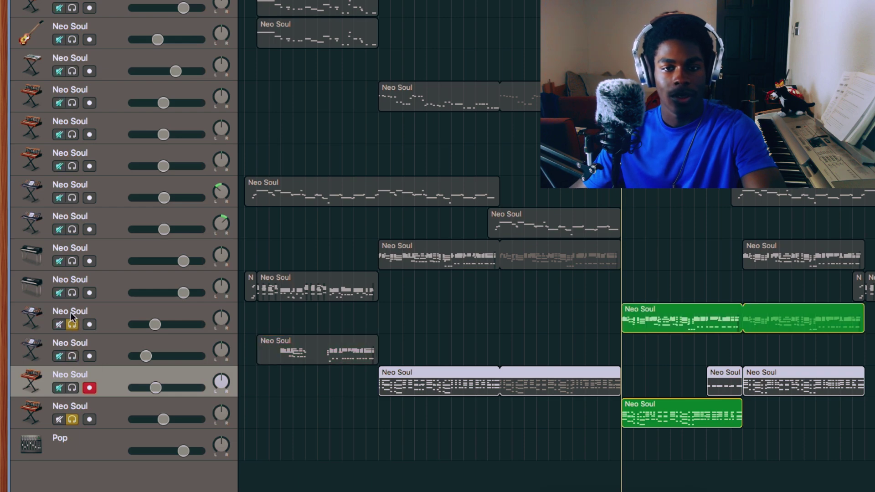
left_click(73, 8)
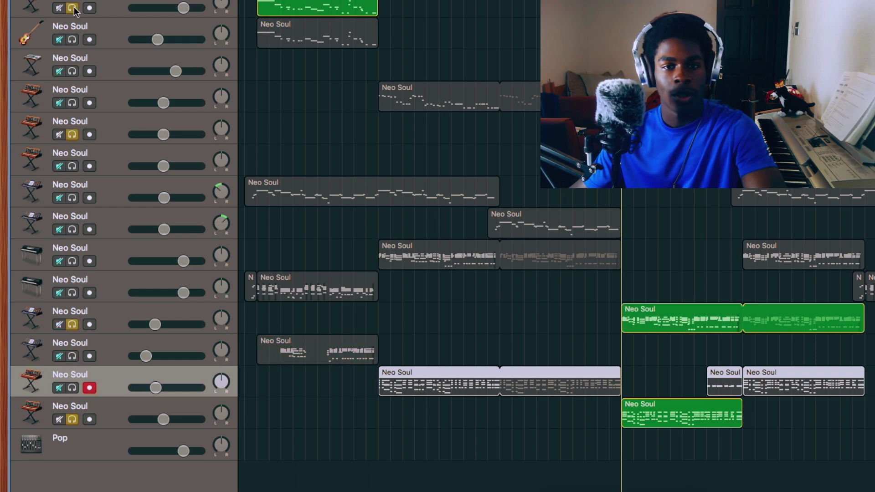
- Add both drum-machine tracks and the Latin (Isabela) percussion track to the solo
scroll(77, 27, "up", 5)
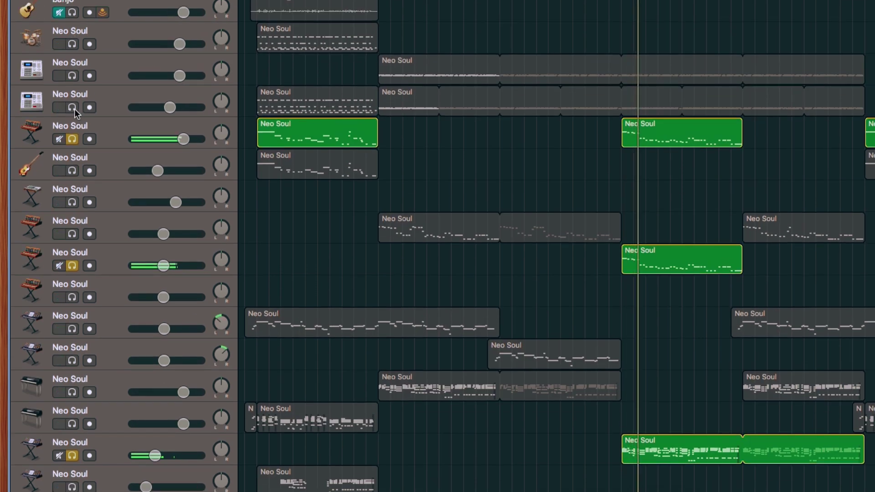
left_click(72, 107)
left_click(72, 75)
scroll(73, 60, "up", 3)
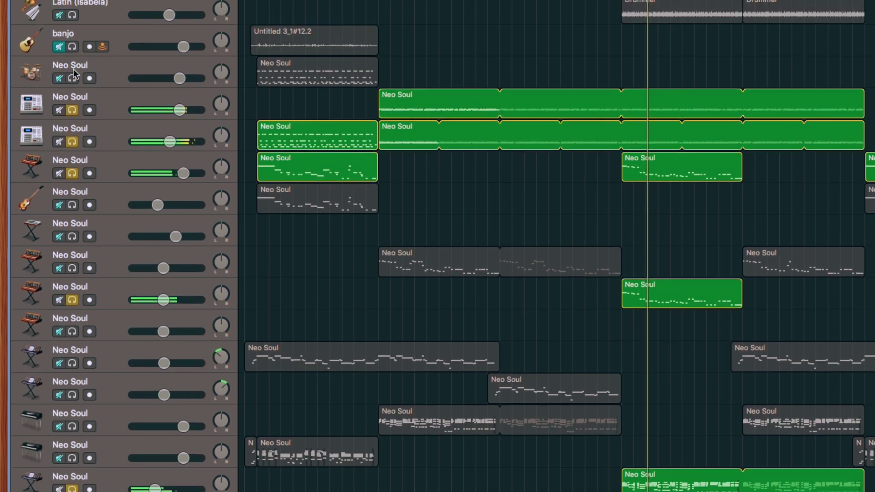
left_click(72, 40)
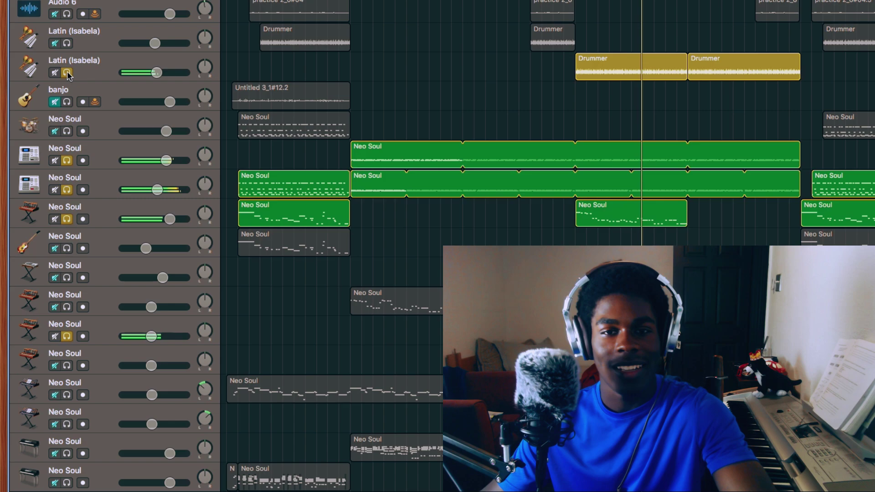
- Clear all solos, return the playhead to bar 2, and solo Audio 2 through Audio 6
scroll(67, 73, "up", 6)
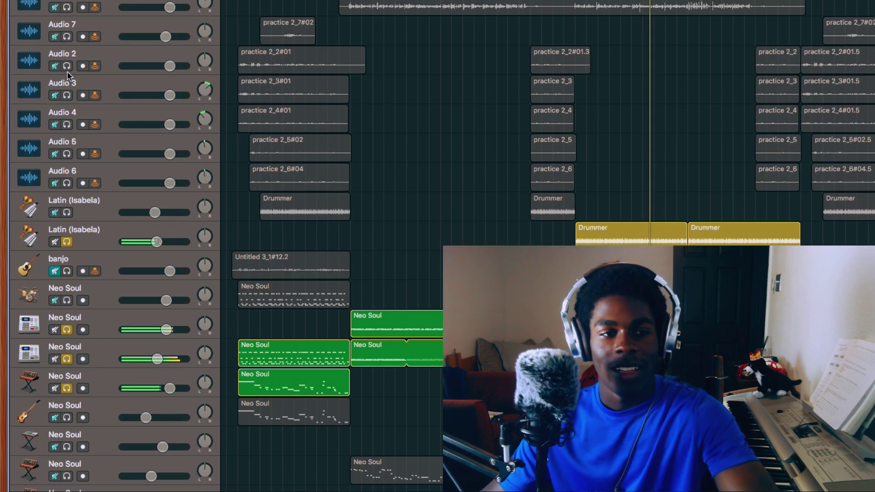
scroll(87, 142, "down", 4)
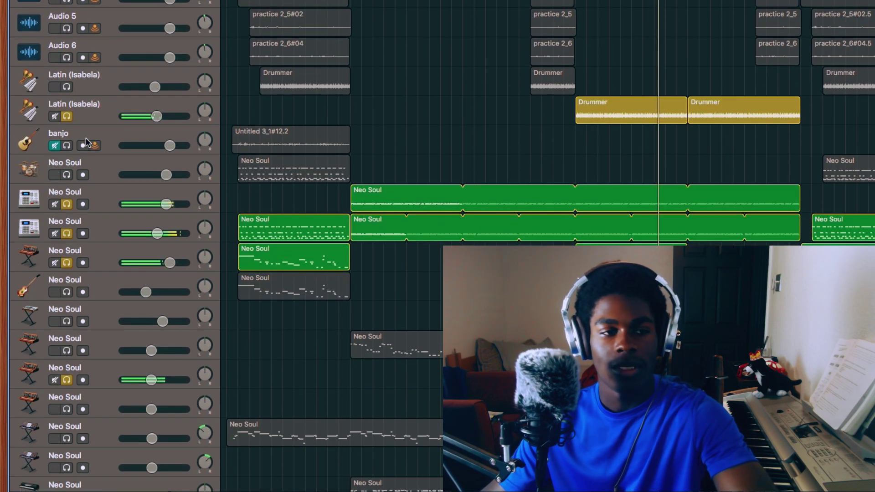
left_click(67, 117)
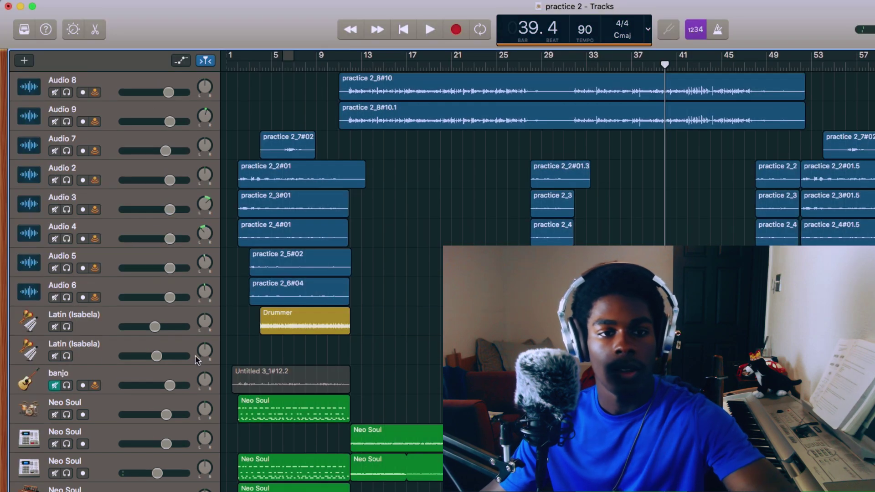
key("comma")
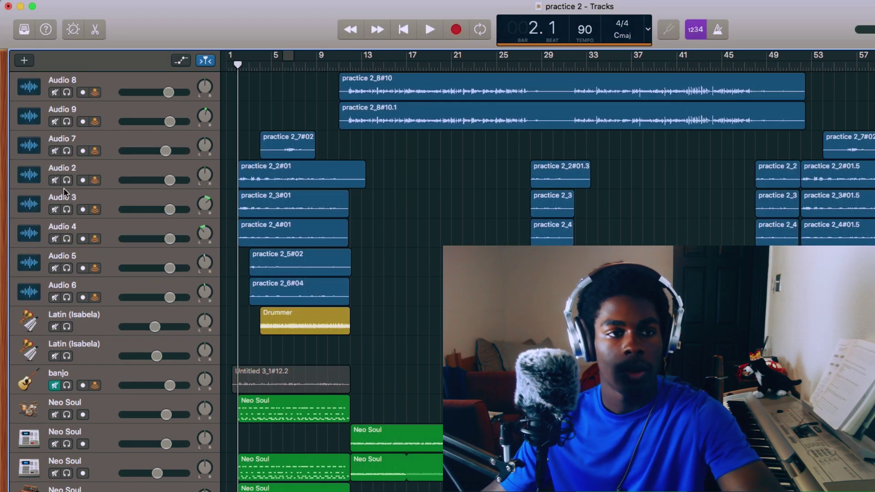
left_click_drag(67, 180, 72, 313)
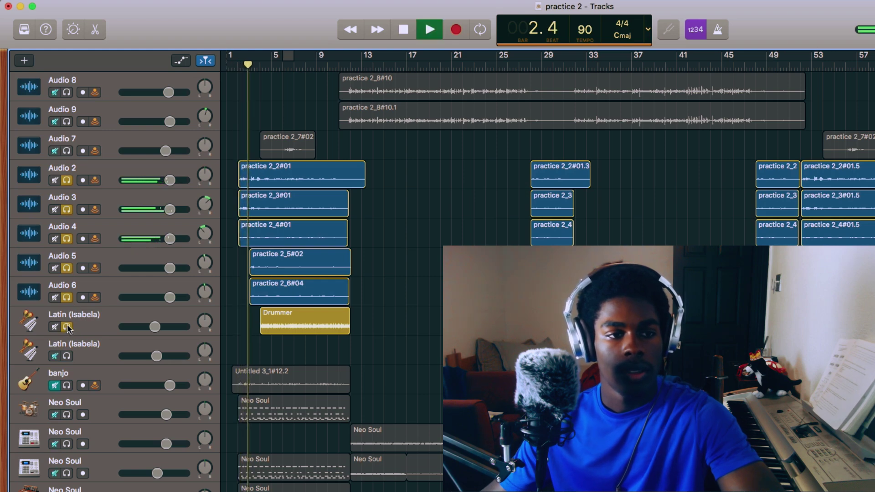
- Toggle the Latin and Audio 7 solos, clear all solos, then play and pause the Practice video
left_click(68, 326)
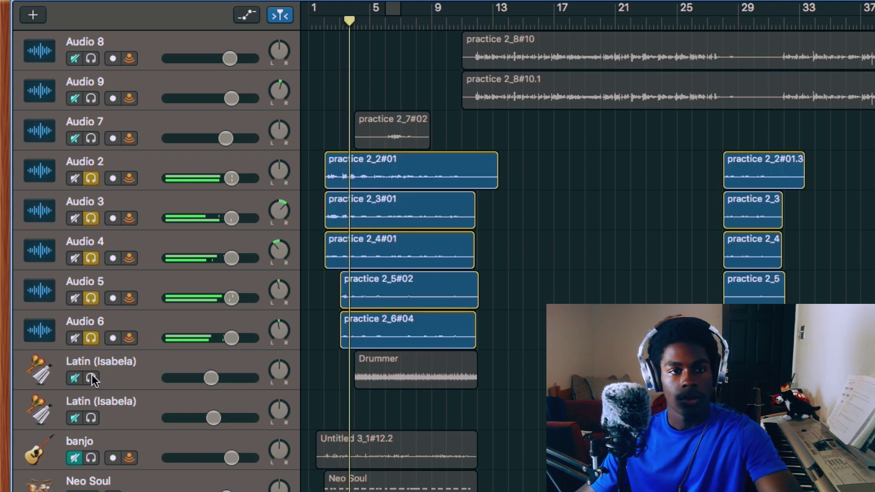
left_click(91, 139)
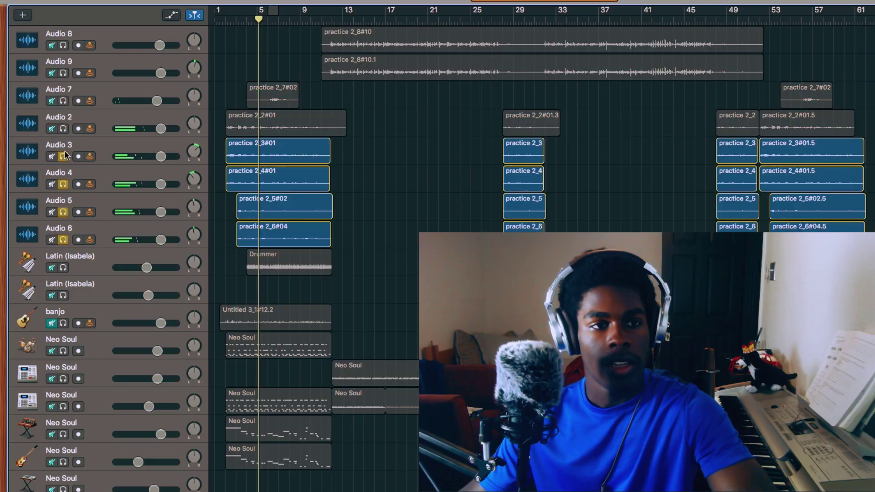
left_click(90, 338)
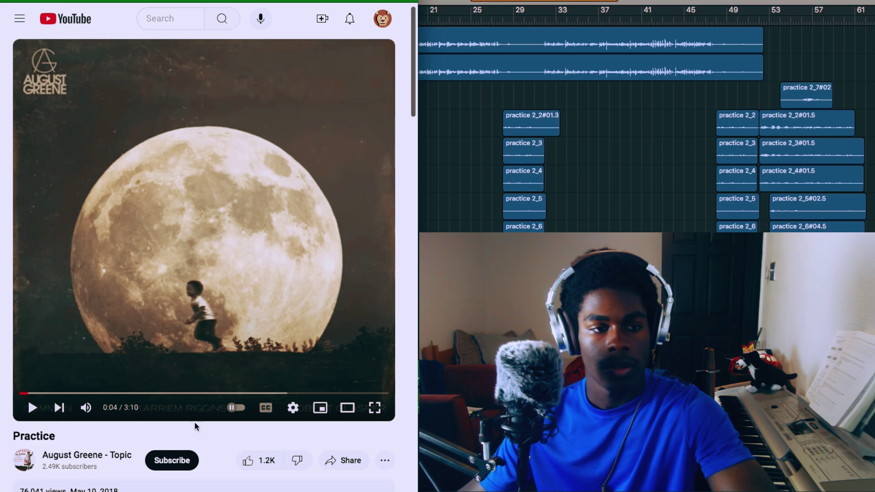
left_click(32, 408)
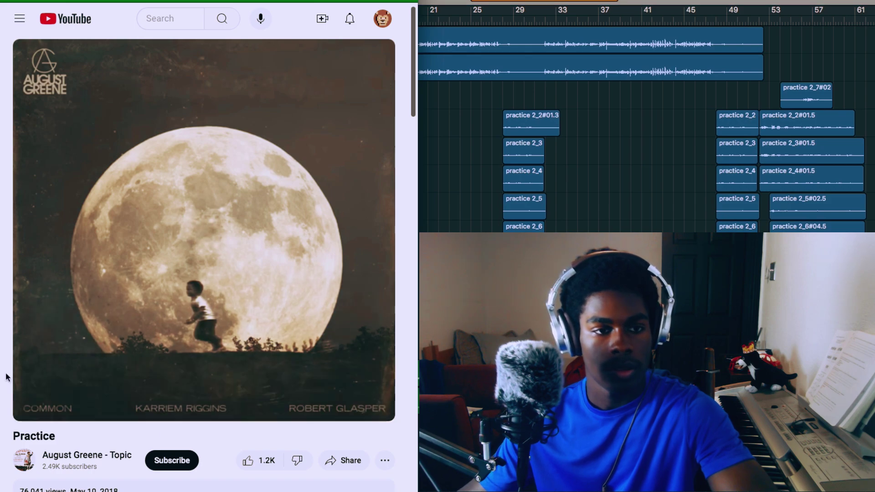
left_click(30, 408)
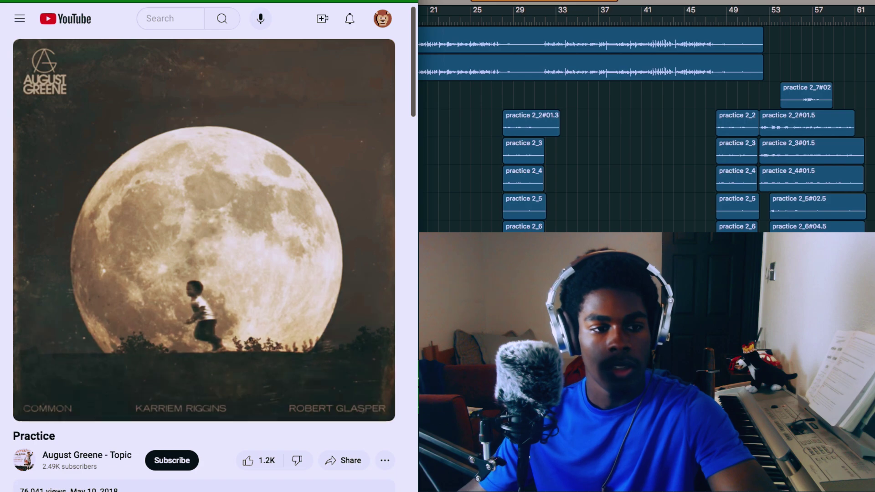
- Play Audio 7 and Audio 2–6 soloed from around bar 5, then stop and unsolo them
key("super+Tab")
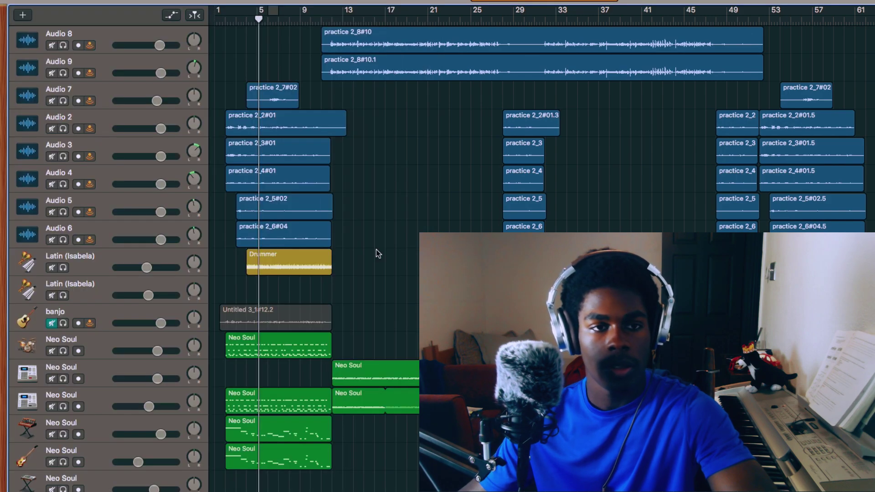
mouse_move(258, 18)
left_mouse_down()
mouse_move(287, 19)
mouse_move(265, 21)
left_mouse_up()
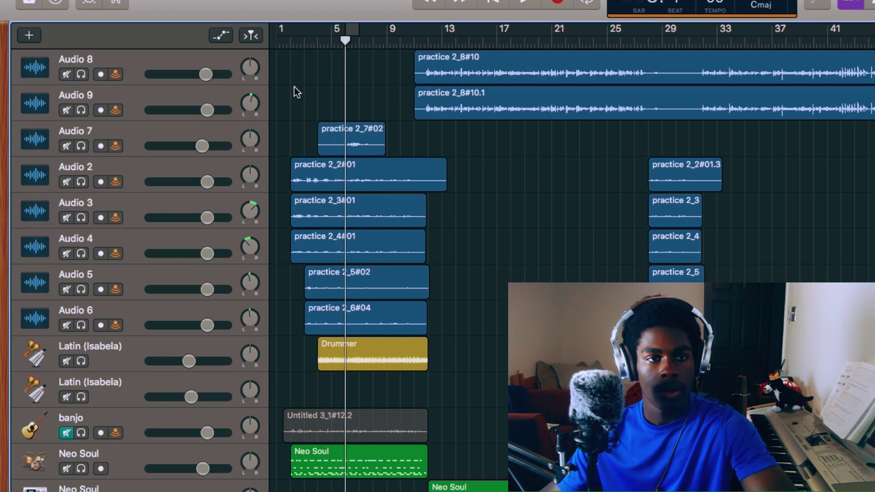
left_click_drag(82, 145, 75, 321)
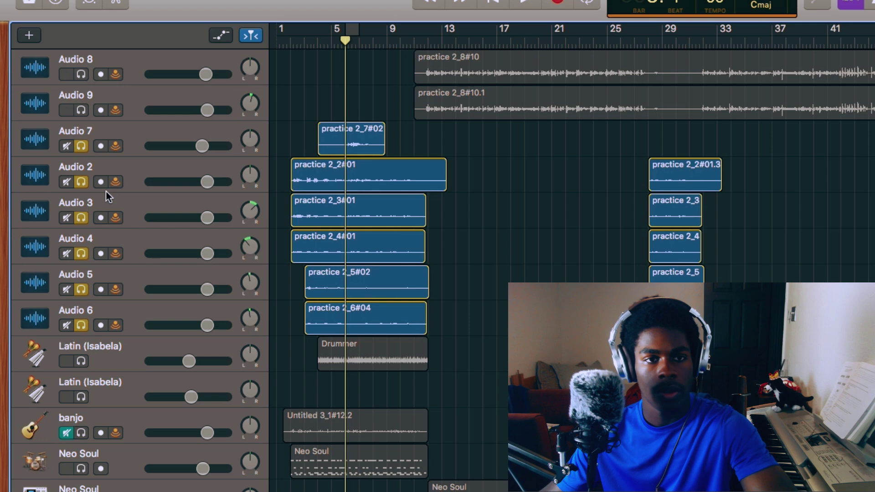
key("space")
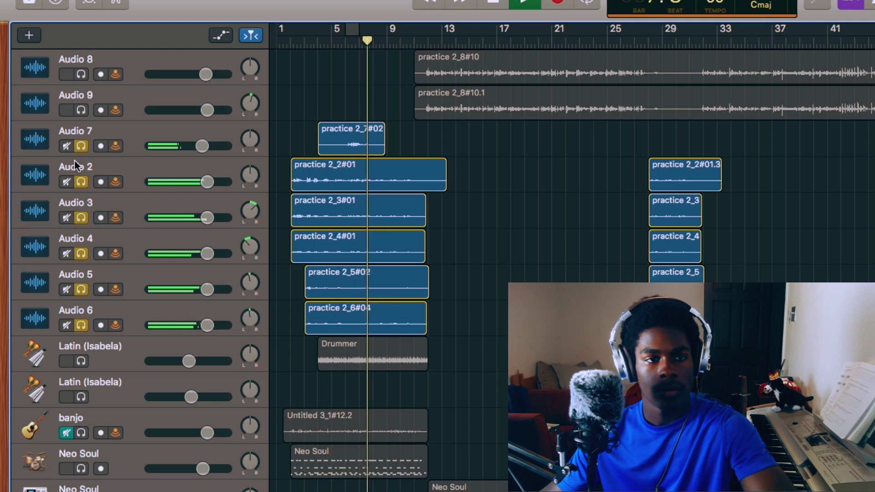
key("space")
left_click_drag(82, 147, 78, 306)
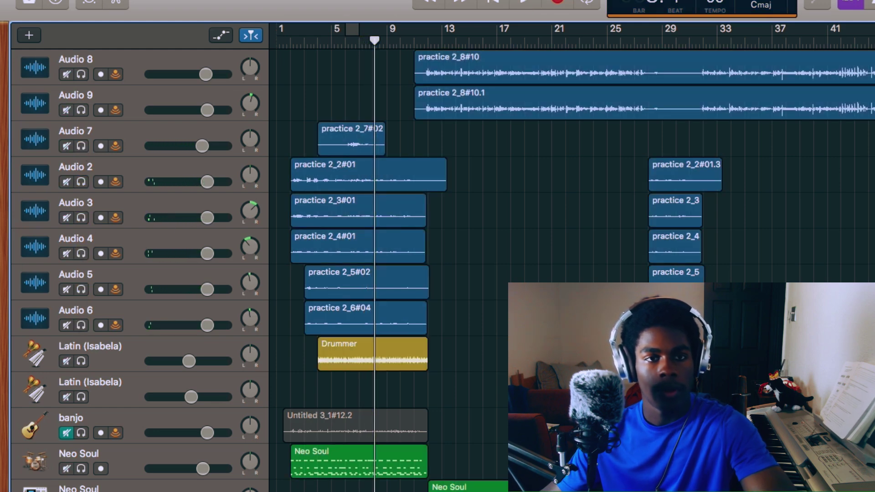
- Solo Audio 8 and Audio 9 and play them from bar 11
left_click_drag(453, 44, 423, 55)
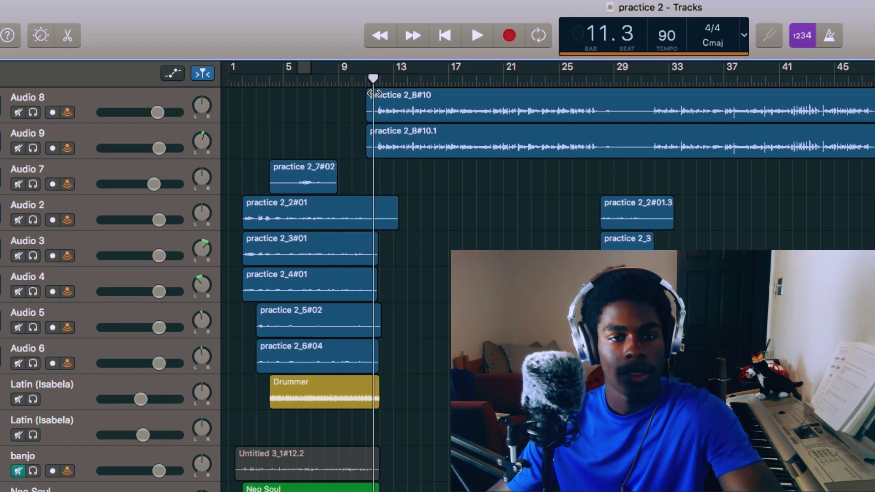
left_click_drag(373, 94, 380, 94)
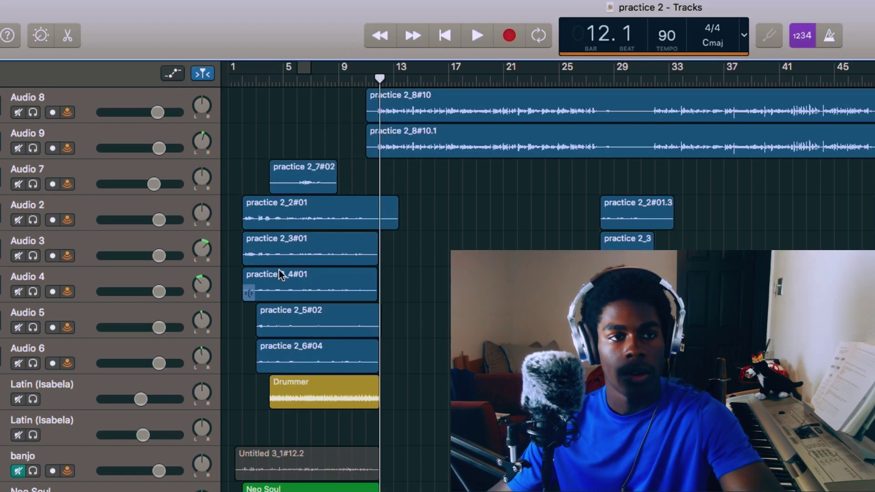
left_click_drag(32, 116, 38, 144)
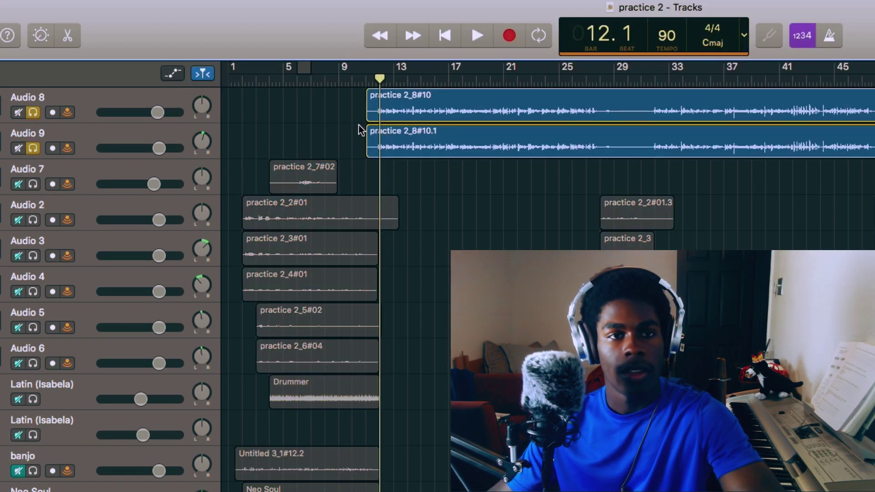
left_click_drag(376, 84, 373, 85)
key("space")
- Solo five Neo Soul instrument tracks one after another during playback
scroll(126, 139, "down", 5)
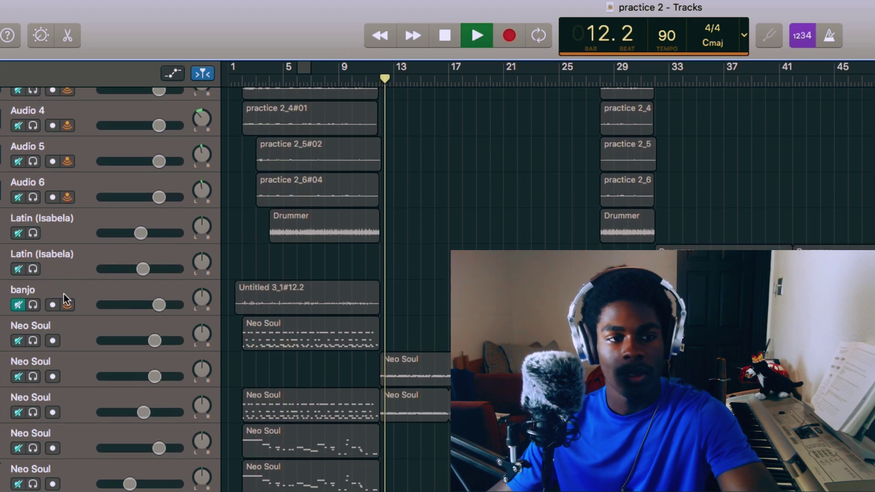
left_click(32, 376)
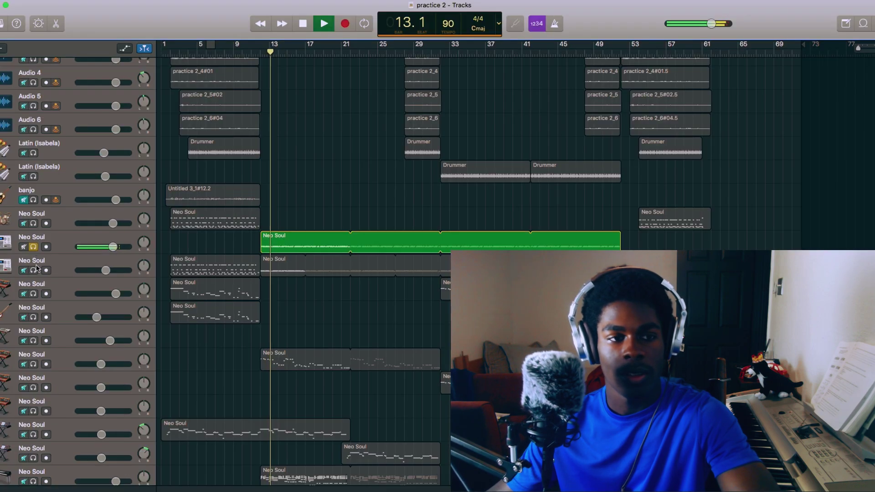
left_click(33, 270)
scroll(35, 269, "down", 4)
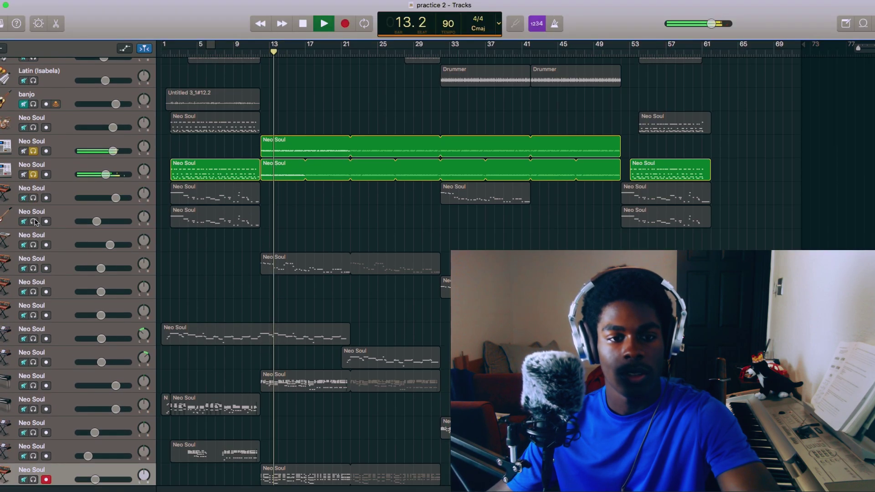
left_click(33, 269)
scroll(33, 271, "down", 3)
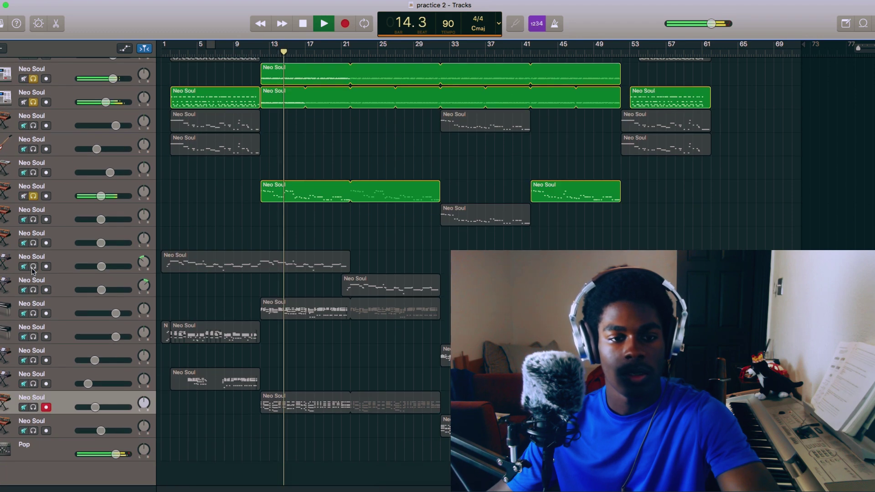
left_click(33, 313)
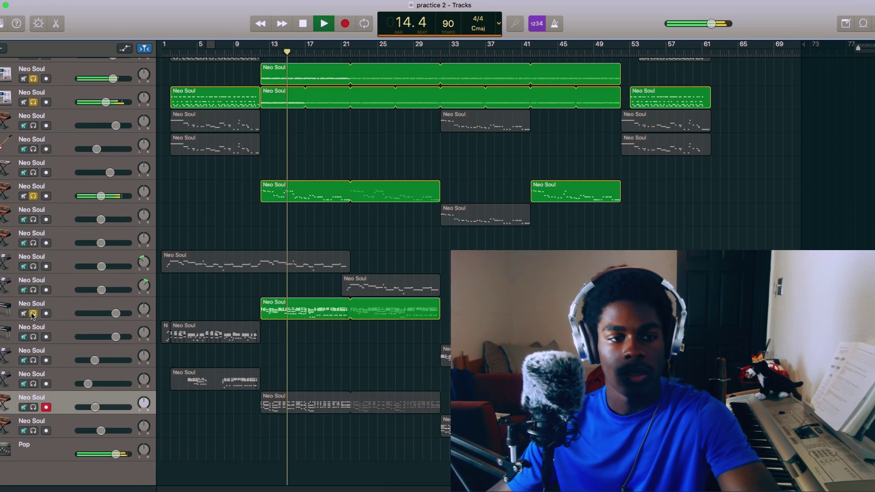
left_click(33, 407)
- Stop playback and clear the solos on the Neo Soul tracks and Audio 8 and 9
key("space")
left_click(33, 408)
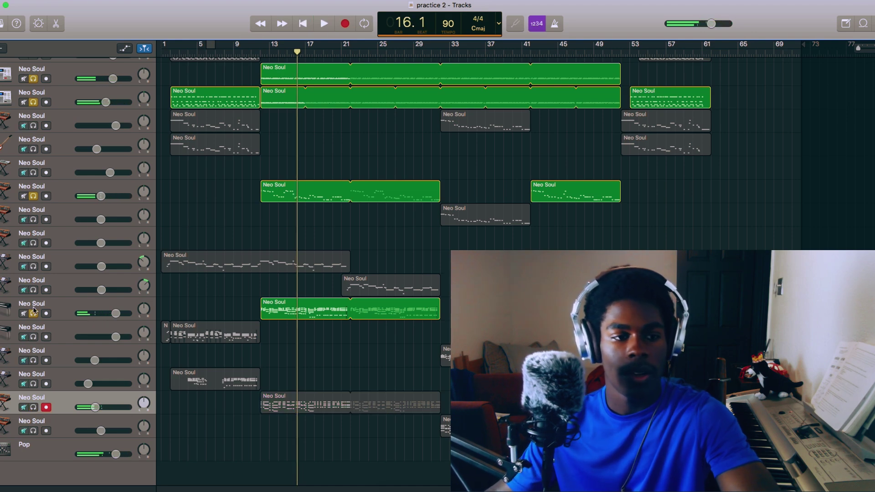
left_click(33, 313)
scroll(35, 317, "up", 5)
left_click(34, 364)
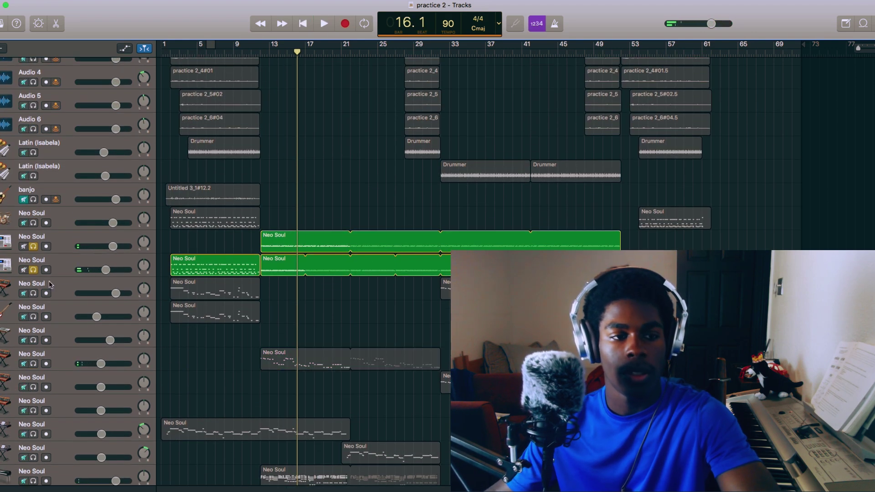
left_click(34, 270)
left_click(33, 246)
scroll(34, 246, "up", 3)
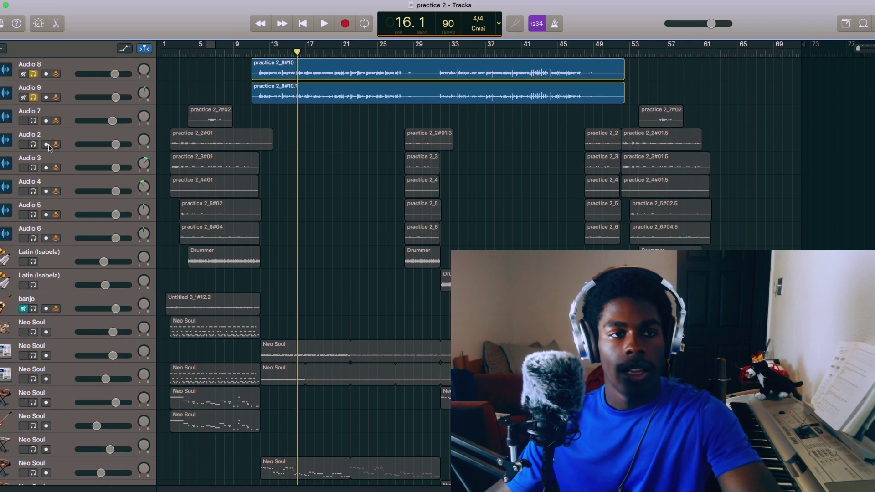
left_click(33, 74)
left_click(33, 97)
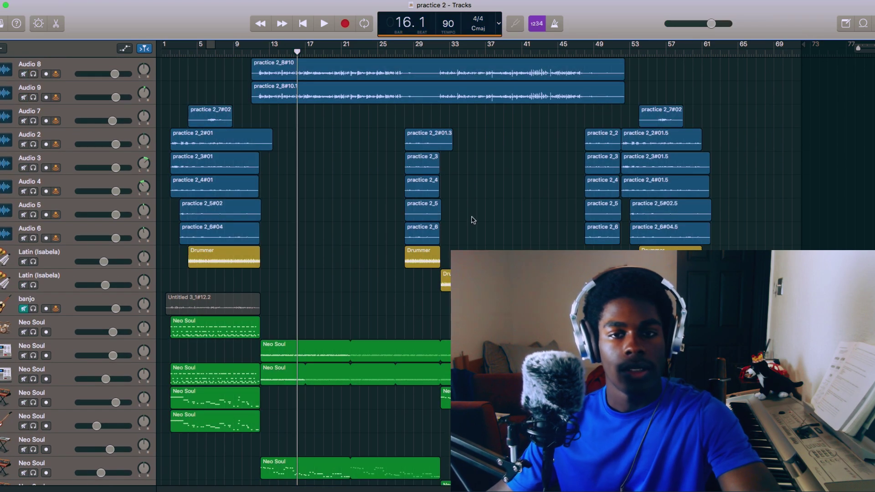